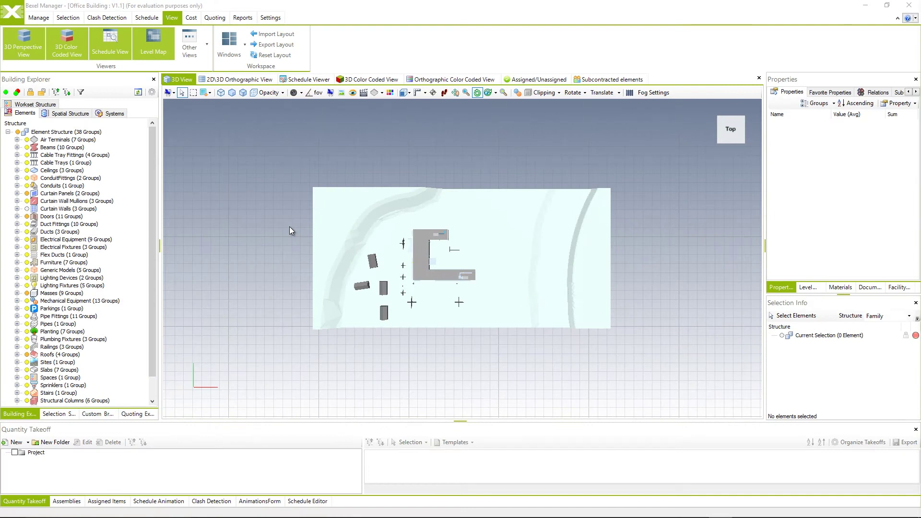
Step: Open the backstage File menu on its Open page of recent and unmanaged projects
click(22, 18)
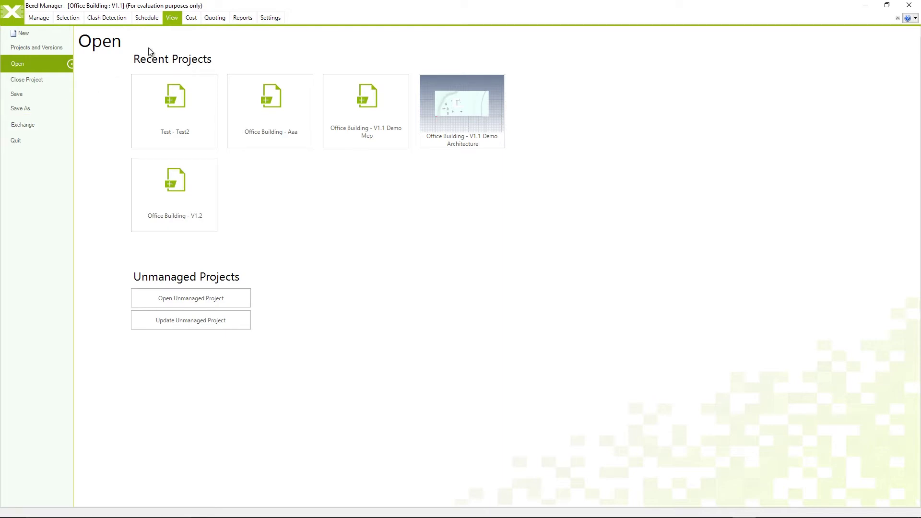
Step: Go to the View ribbon tab, back in the Office Building 3D view
click(173, 18)
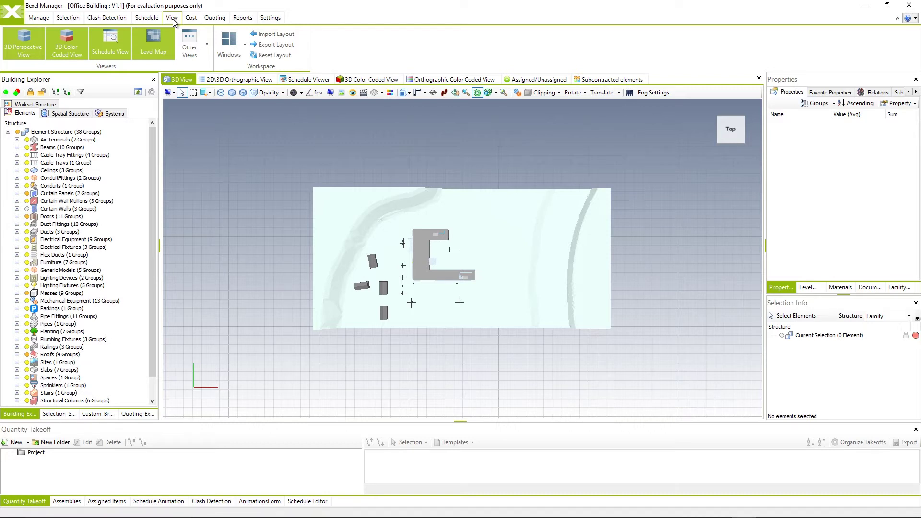
Step: Show the View tab's Windows dropdown listing every viewer and panel, all switched on
click(244, 45)
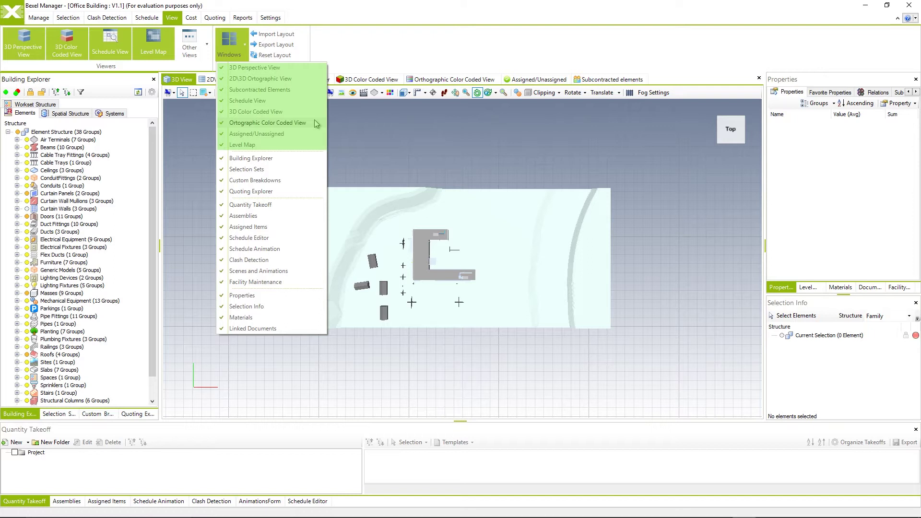
click(316, 123)
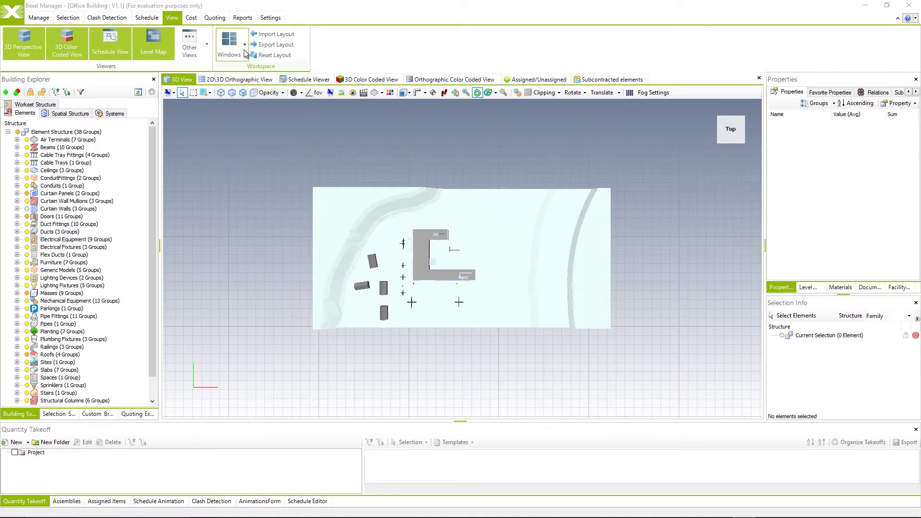
click(229, 44)
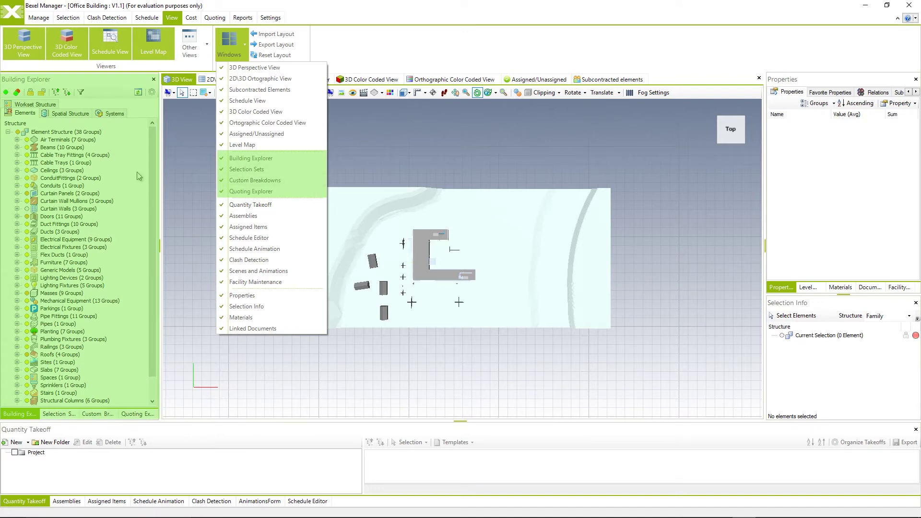
click(159, 161)
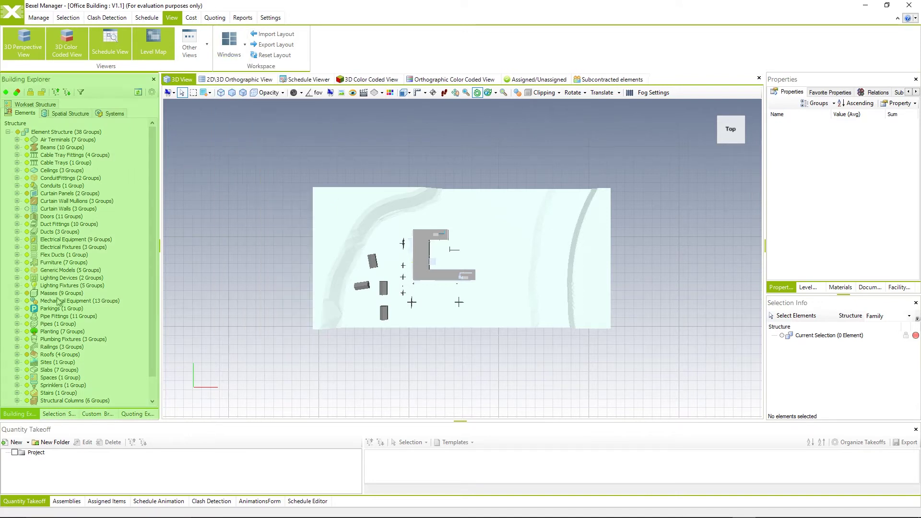
click(244, 49)
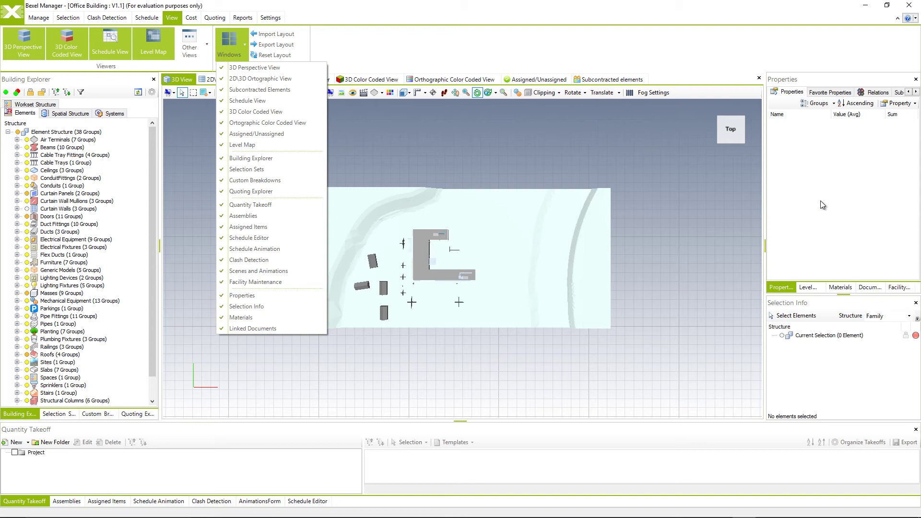
Step: Close the Windows list and apply Reset Layout from the Workspace group
click(375, 45)
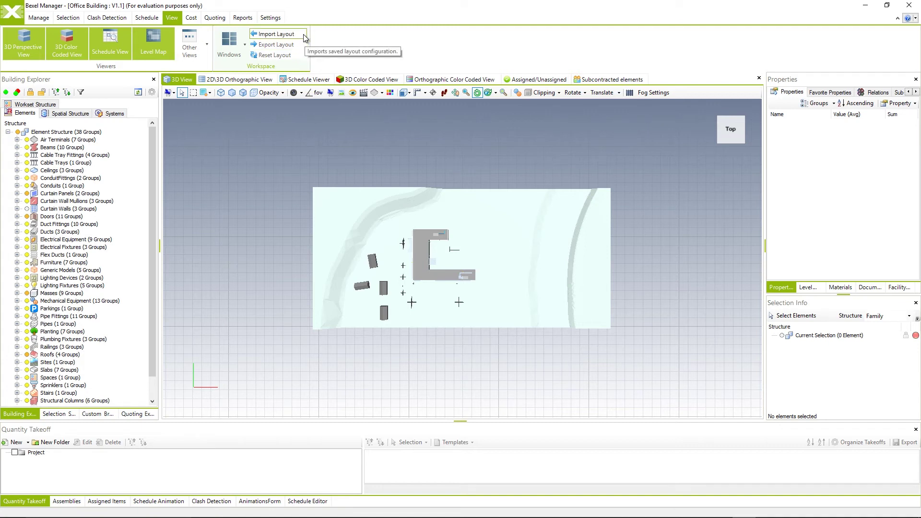
click(285, 58)
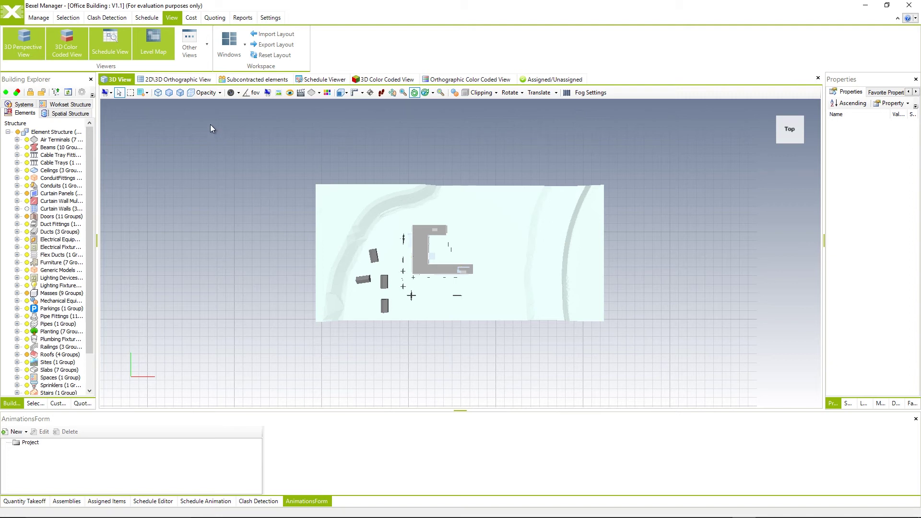
click(208, 48)
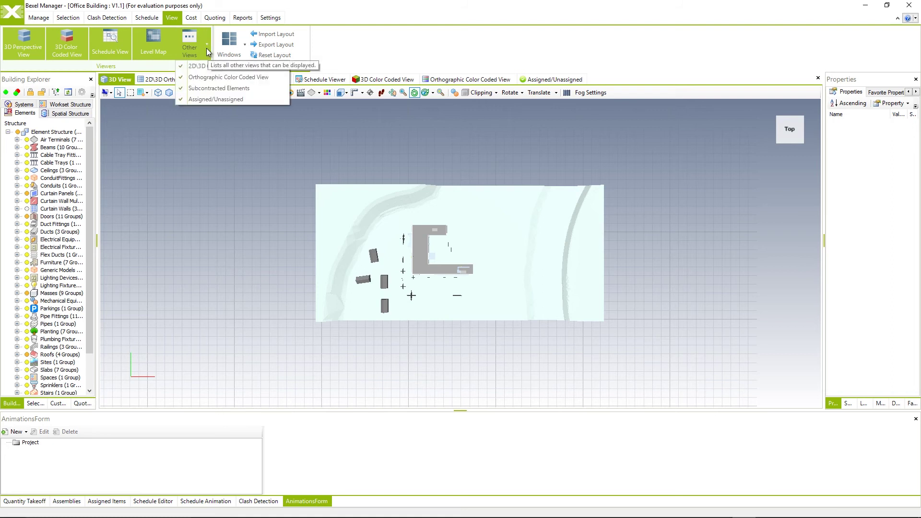
click(205, 139)
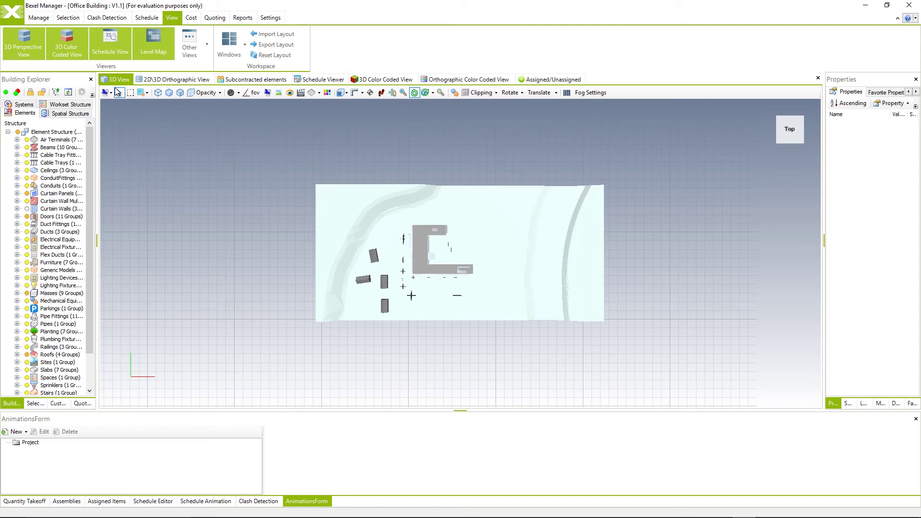
Step: Browse the Manage, Selection, Clash Detection and Schedule ribbon tabs
click(47, 19)
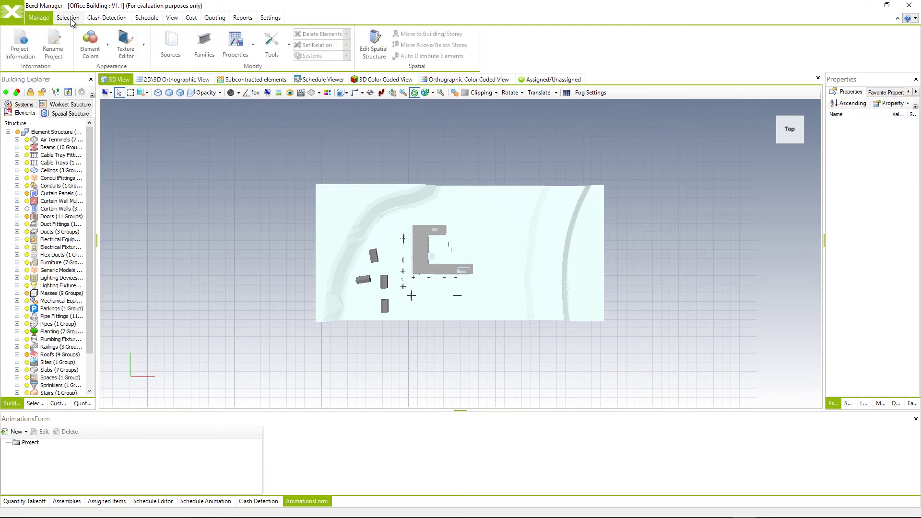
click(70, 19)
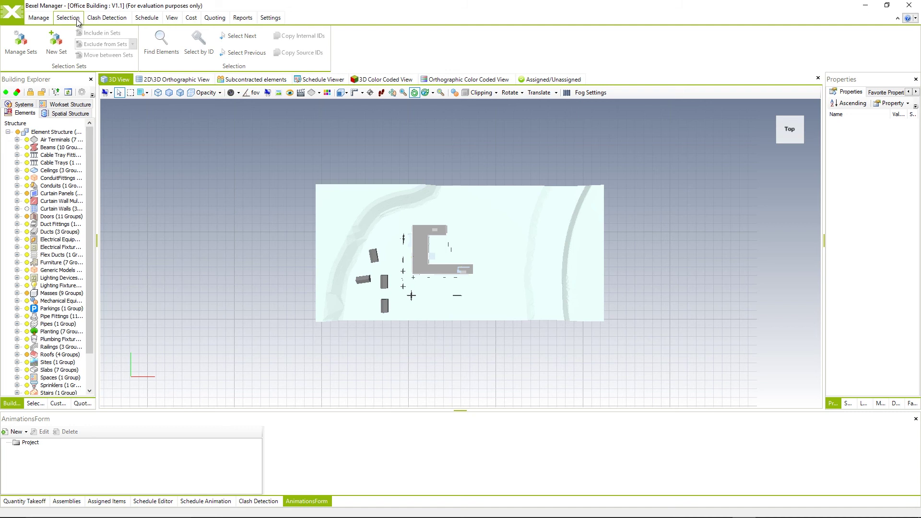
click(102, 19)
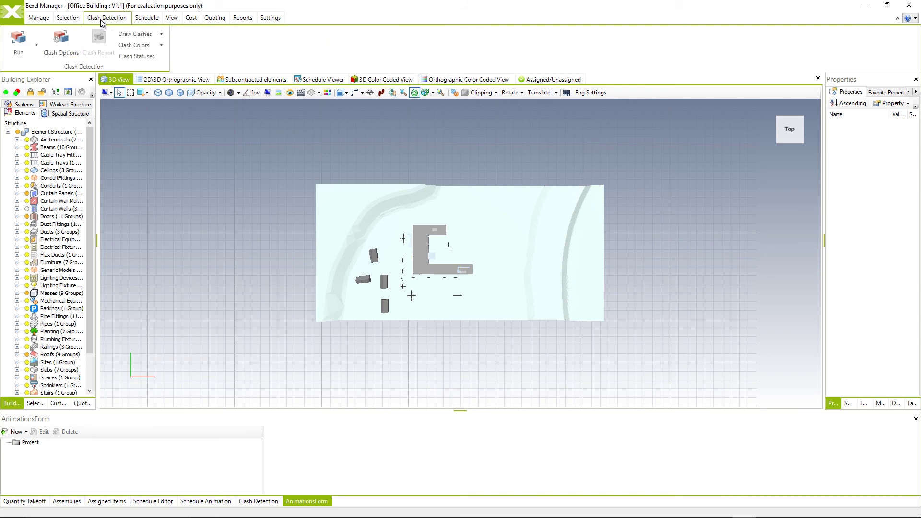
click(147, 19)
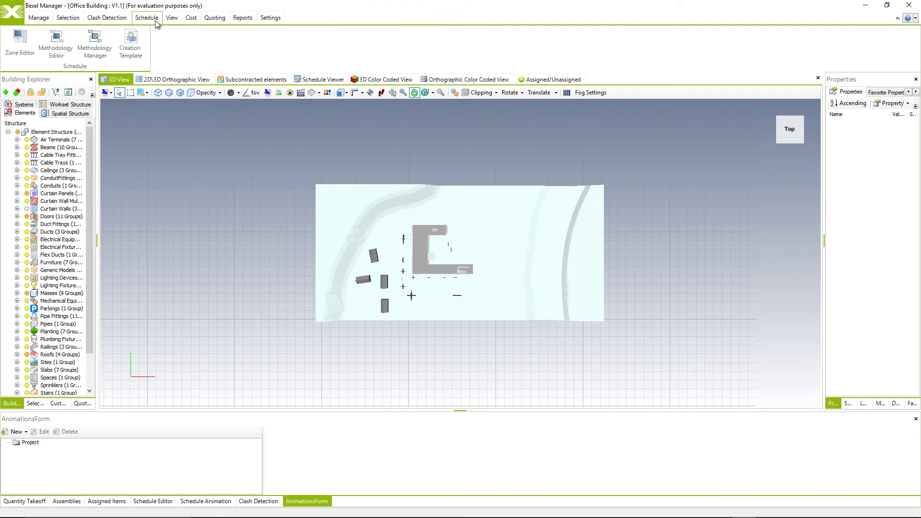
Step: Browse the Cost, Quoting and Settings tabs, then glance at the help and version menu
click(191, 20)
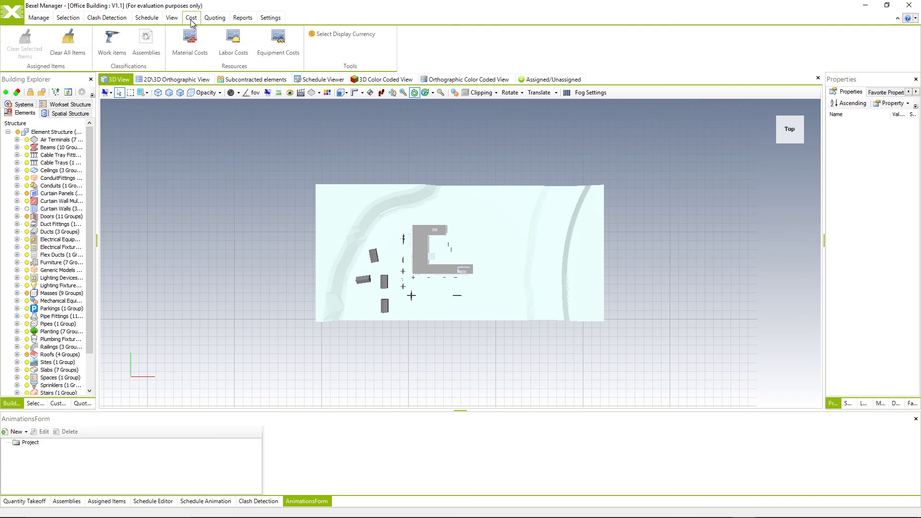
click(212, 20)
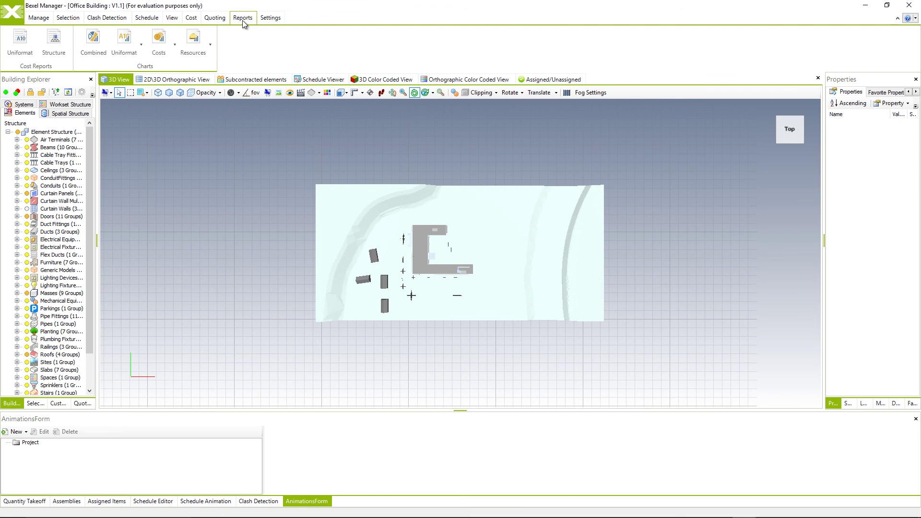
click(268, 20)
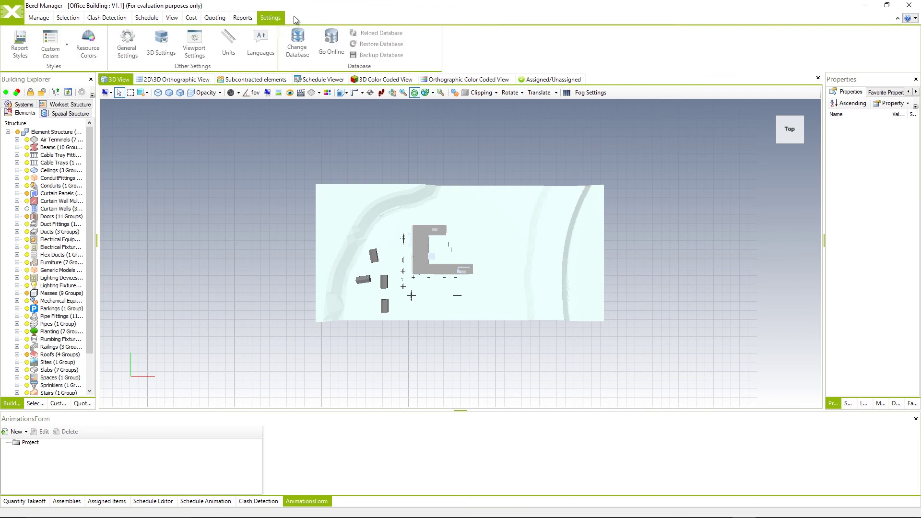
click(916, 19)
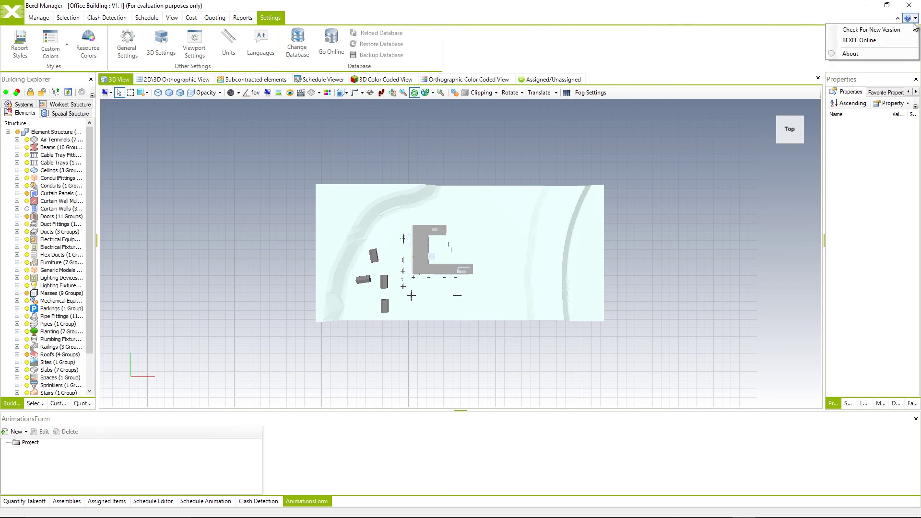
click(693, 40)
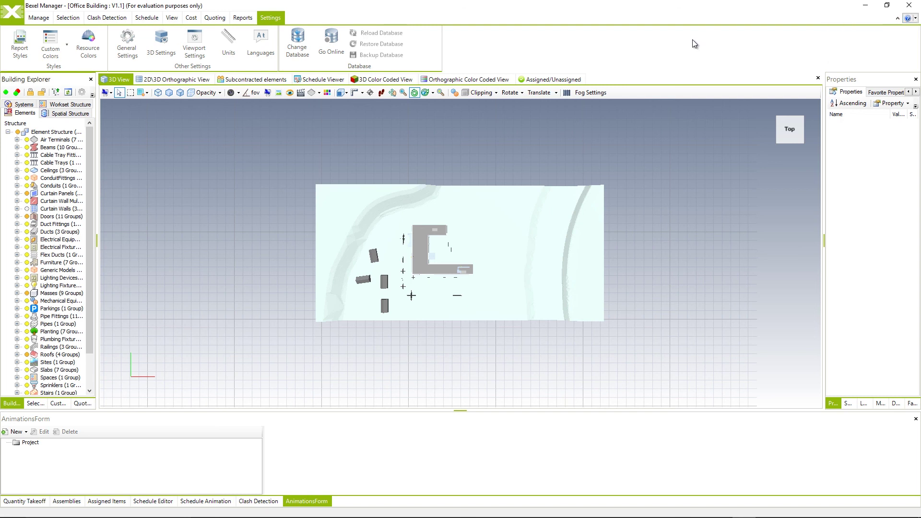